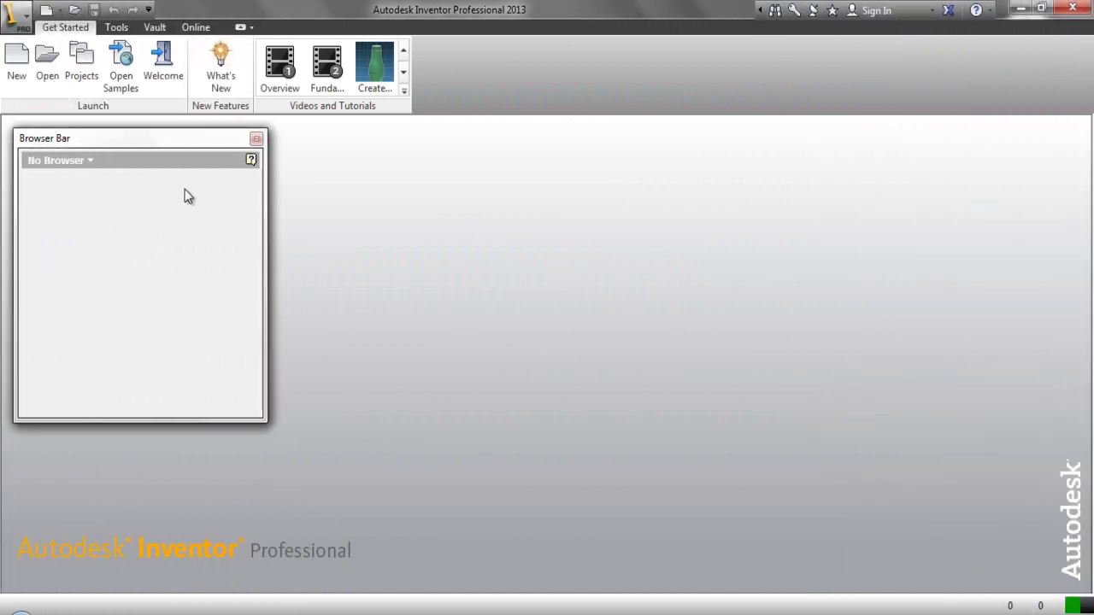
Open the 'Chassis for Constant Voltage Transformer by Sheet Metal' assembly file.
left_click(48, 66)
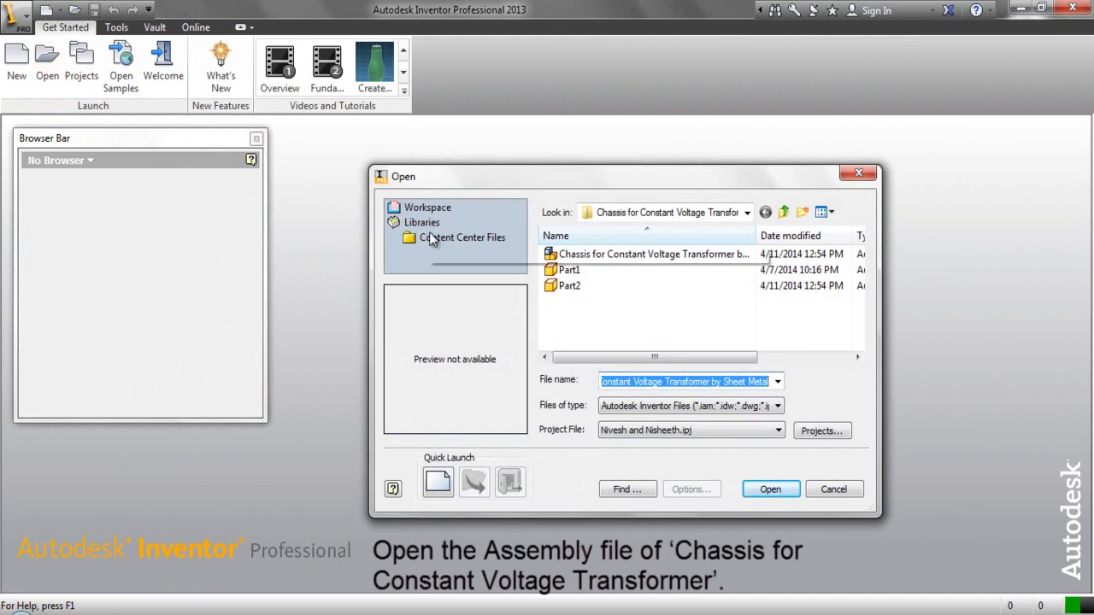
left_click(570, 256)
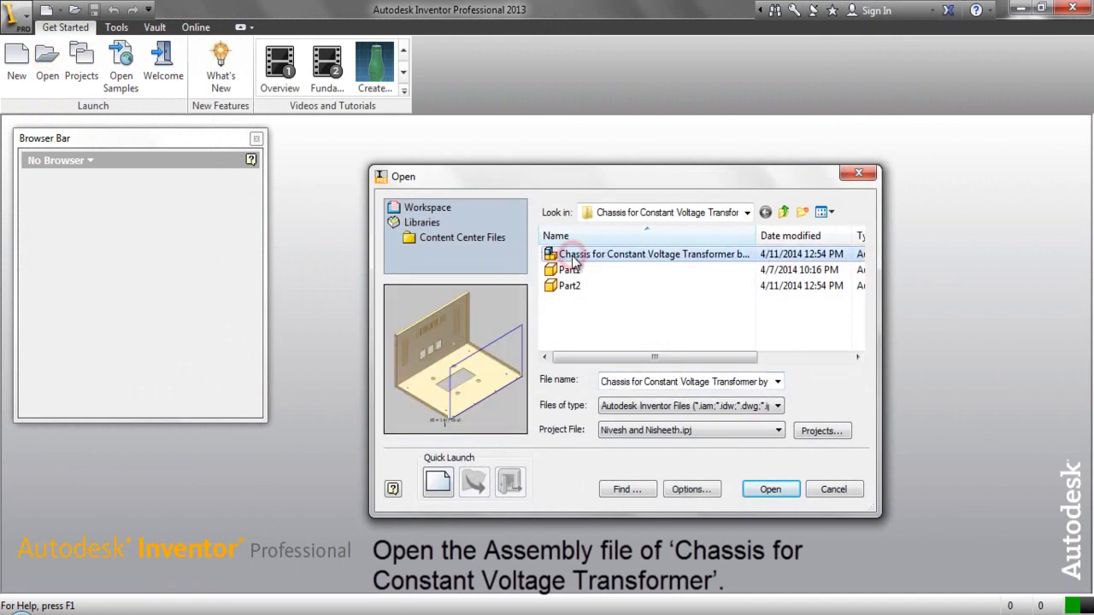
left_click(770, 489)
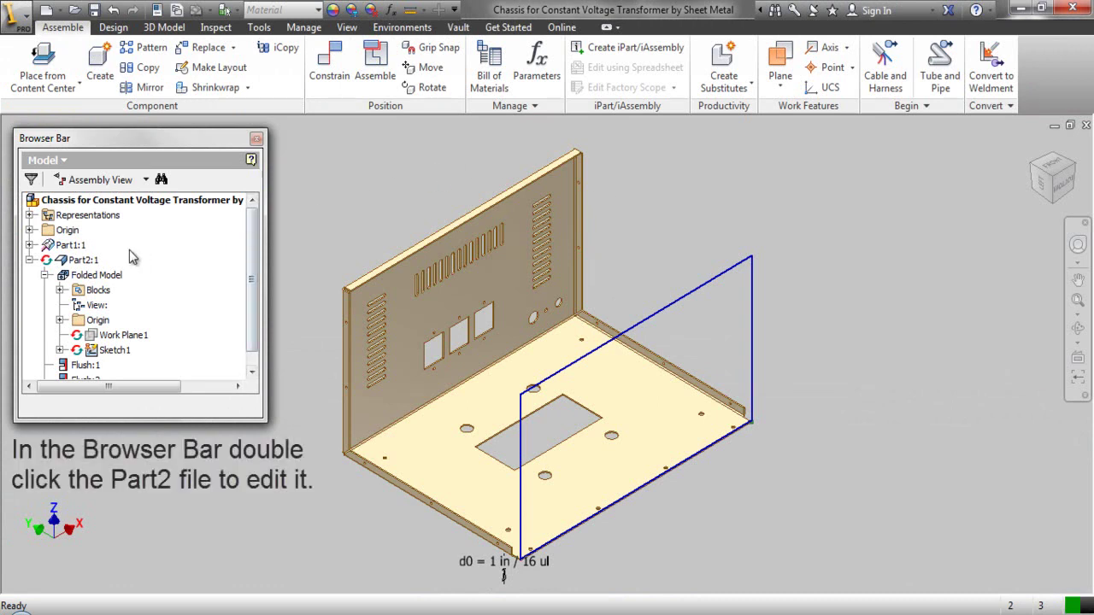
Edit Part2:1 in place from the assembly browser to enter the sheet metal environment.
left_click(62, 265)
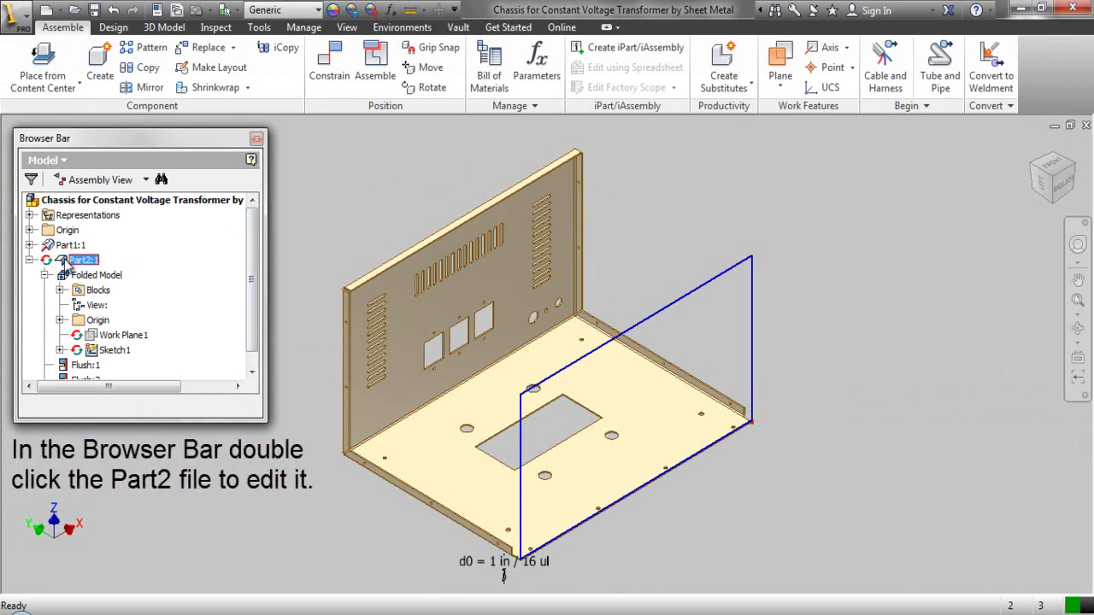
double_click(63, 264)
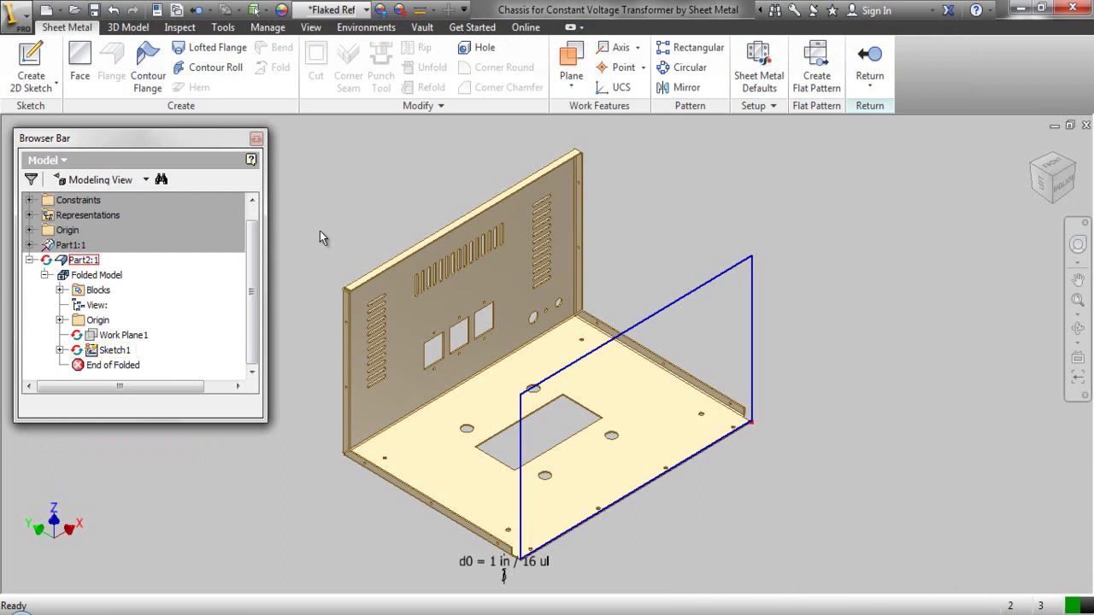
Create sheet metal Face2 from the sketch profile with the offset flipped inward.
left_click(80, 75)
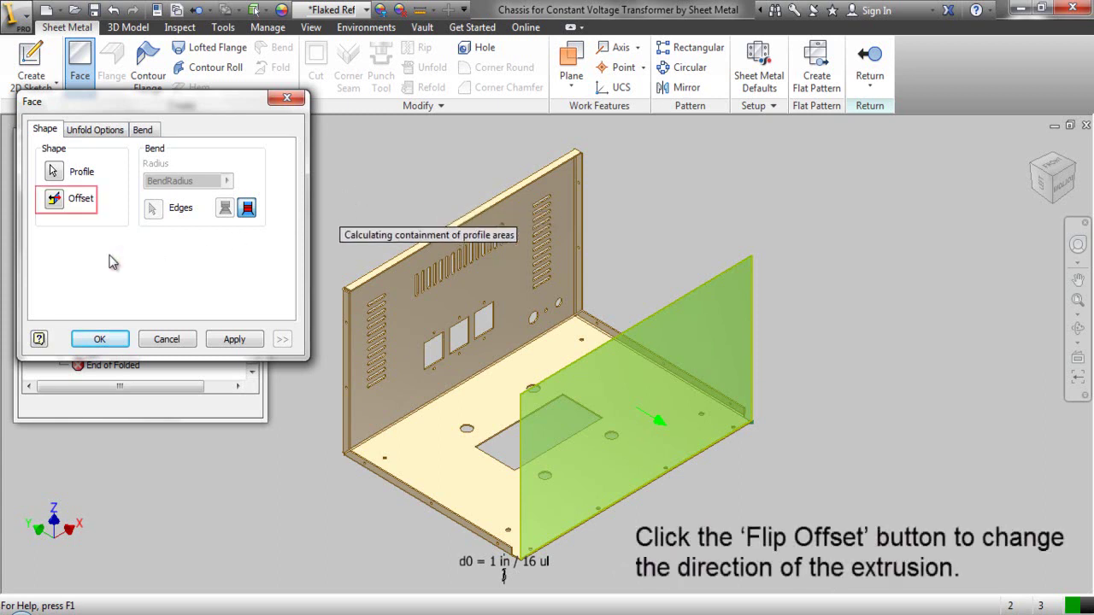
left_click(55, 201)
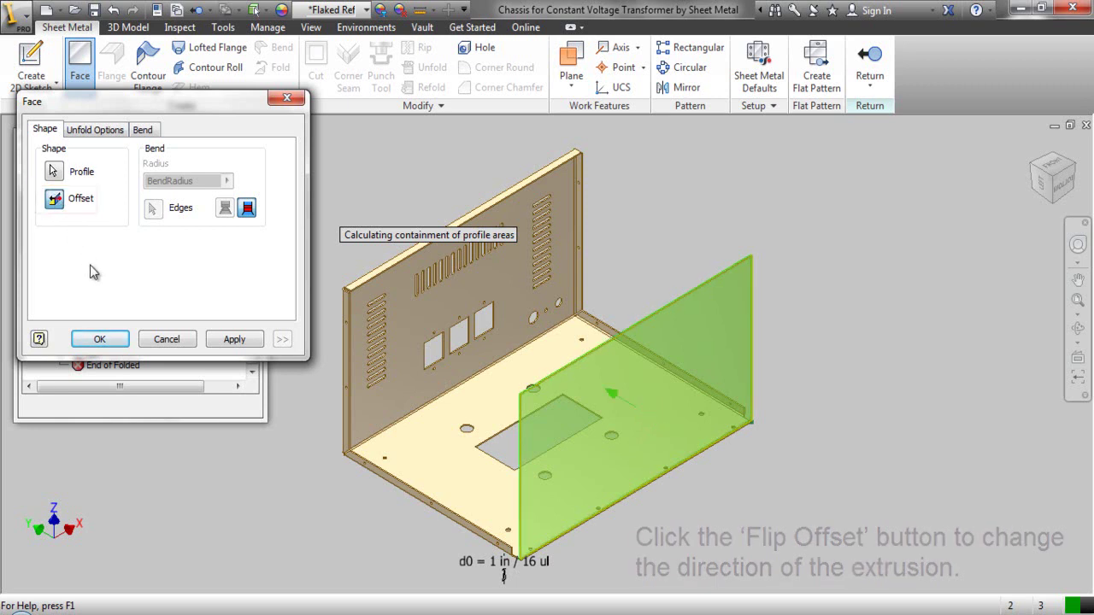
left_click(100, 339)
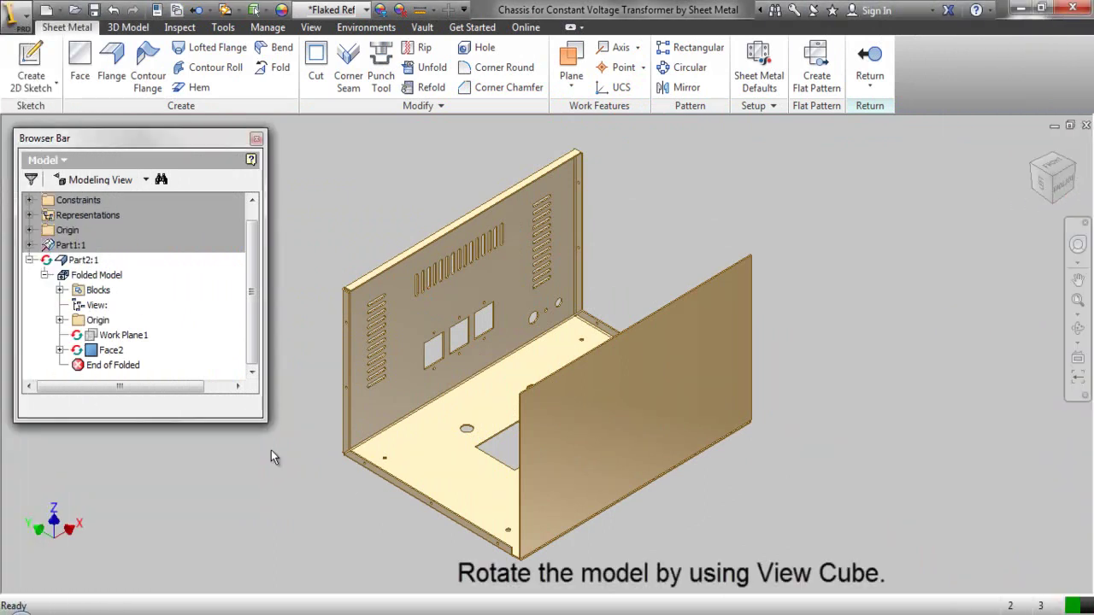
mouse_move(1052, 177)
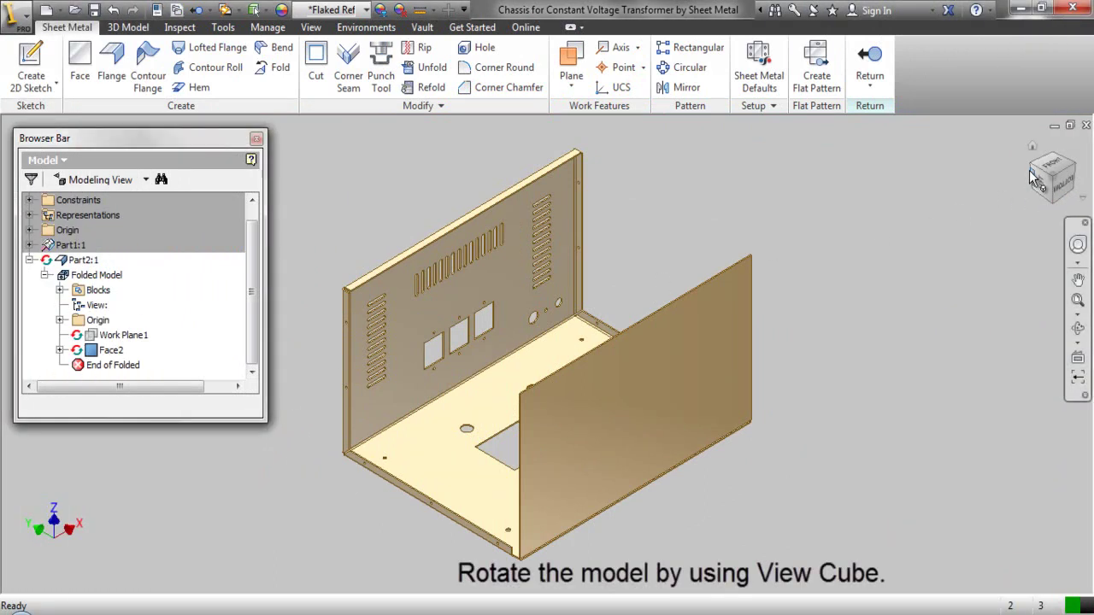
Rotate the chassis with the ViewCube corner to show its opposite side.
left_click(1030, 169)
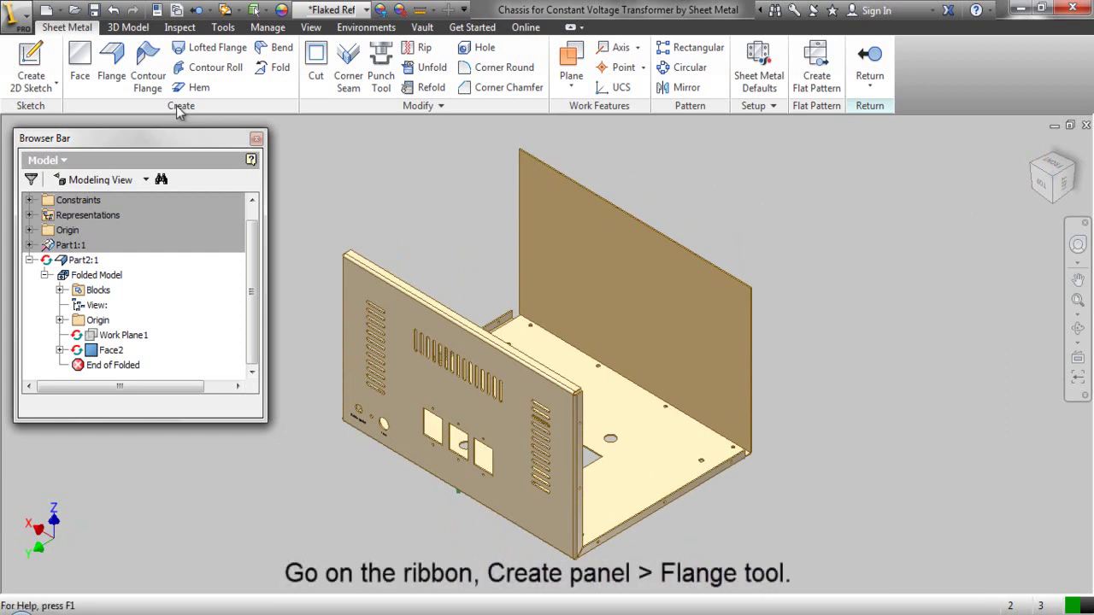
Start the Flange command from the Sheet Metal Create panel.
left_click(109, 70)
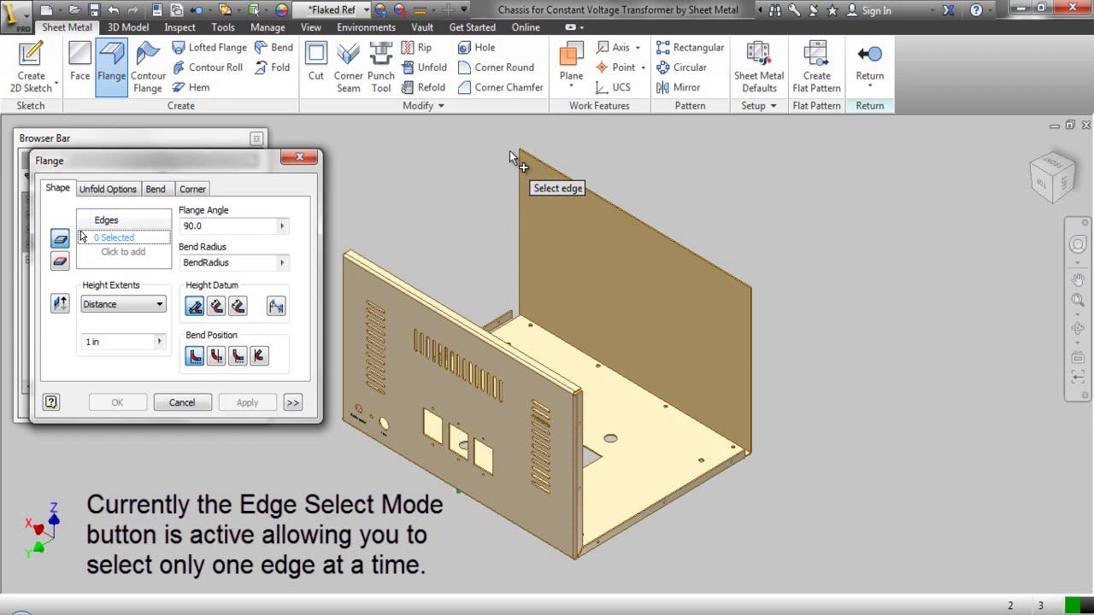
Pick the panel's top inside edge and vertical side edge for the flange.
scroll(514, 149, "up", 3)
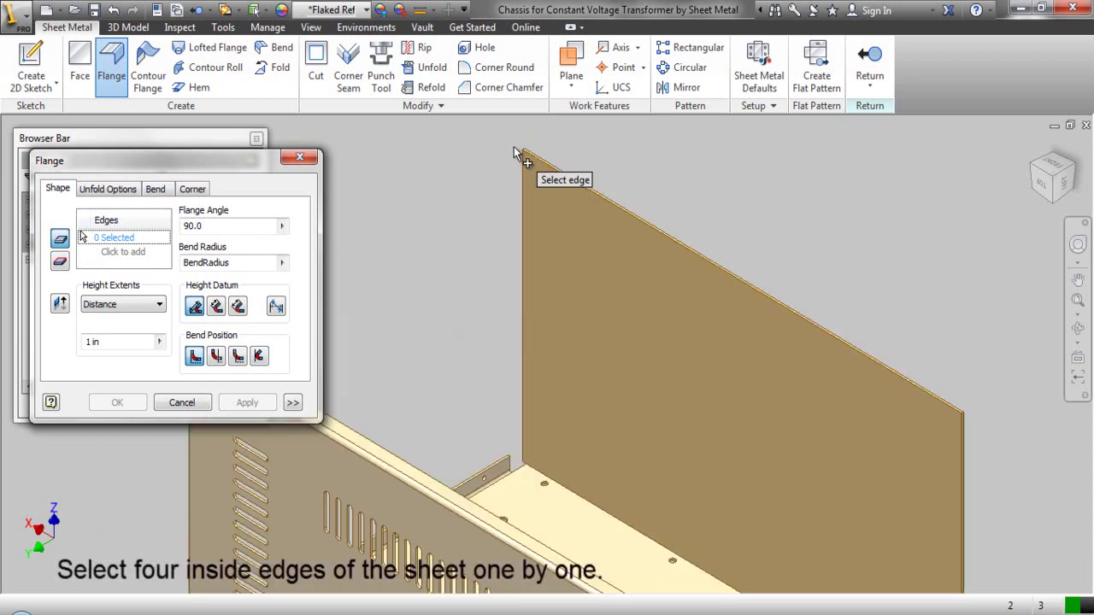
scroll(514, 151, "up", 1)
scroll(513, 151, "up", 1)
scroll(513, 150, "up", 1)
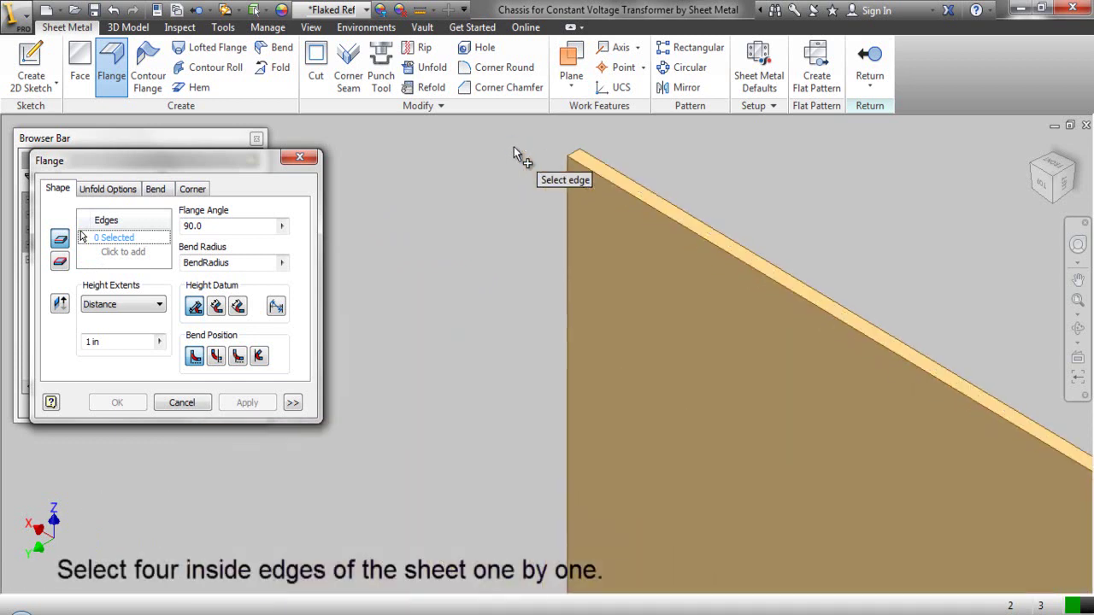
left_click(591, 174)
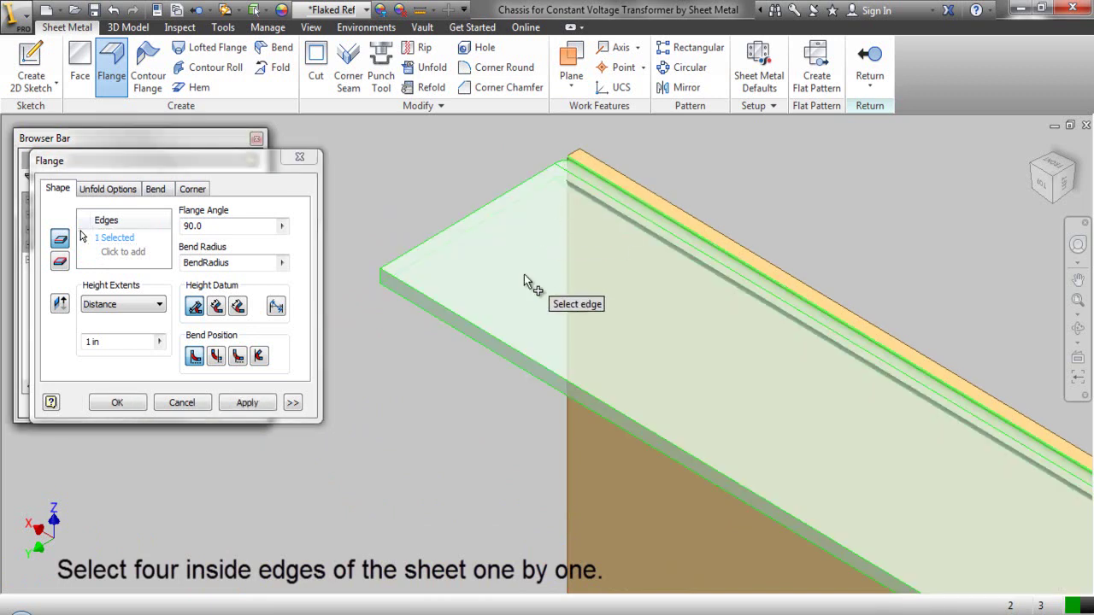
left_click(566, 421)
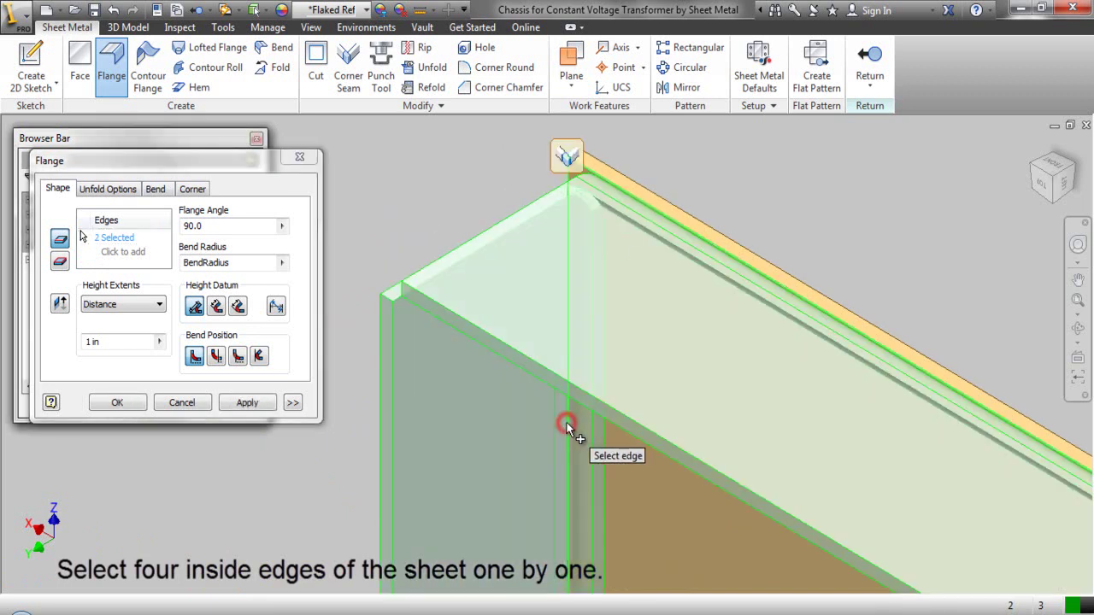
Add the bottom and final inside edges, zooming out to check the previews.
scroll(453, 214, "down", 1)
scroll(443, 199, "down", 1)
scroll(443, 198, "down", 1)
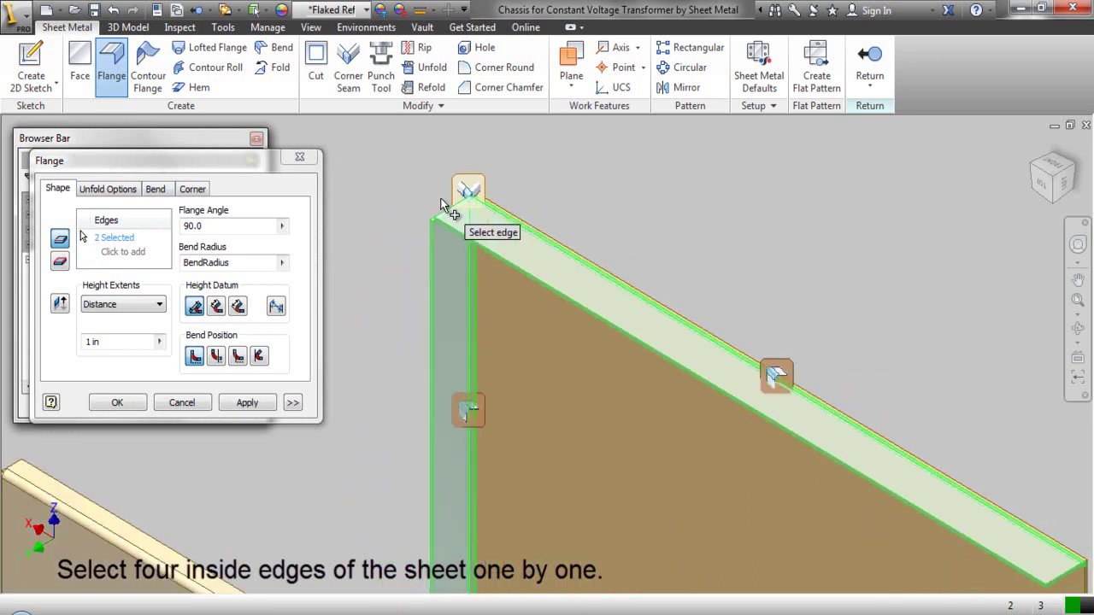
scroll(439, 217, "down", 1)
scroll(468, 464, "up", 3)
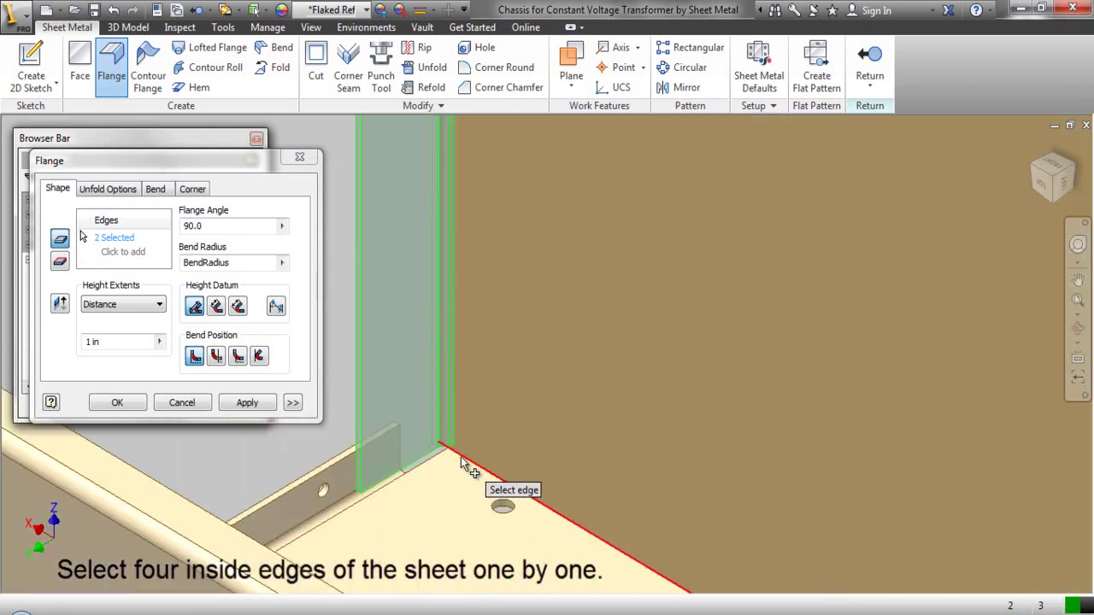
left_click(463, 462)
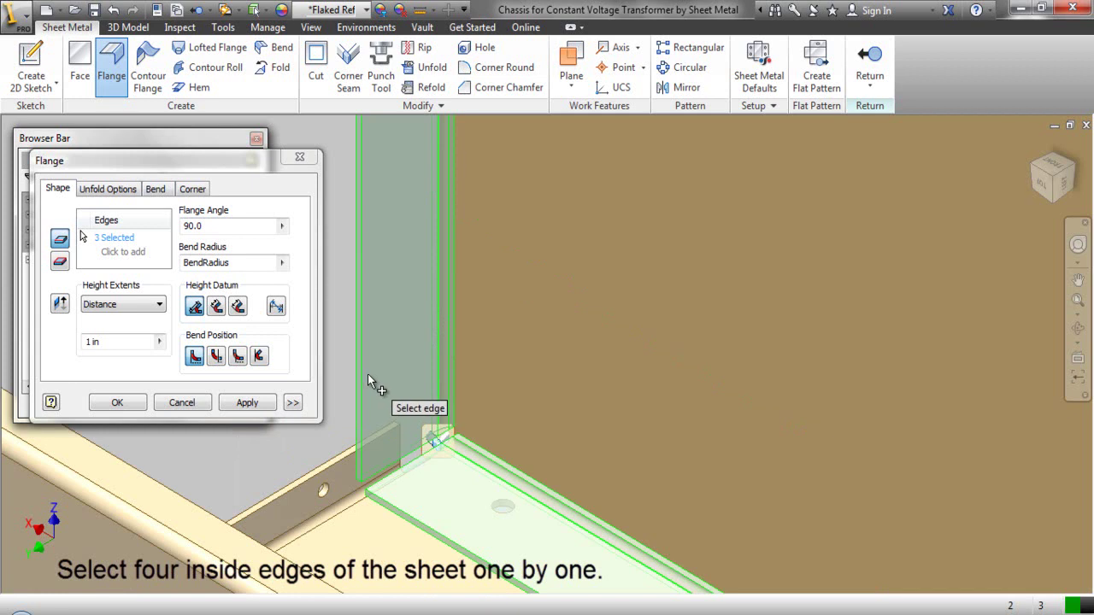
scroll(369, 376, "down", 2)
scroll(378, 382, "down", 2)
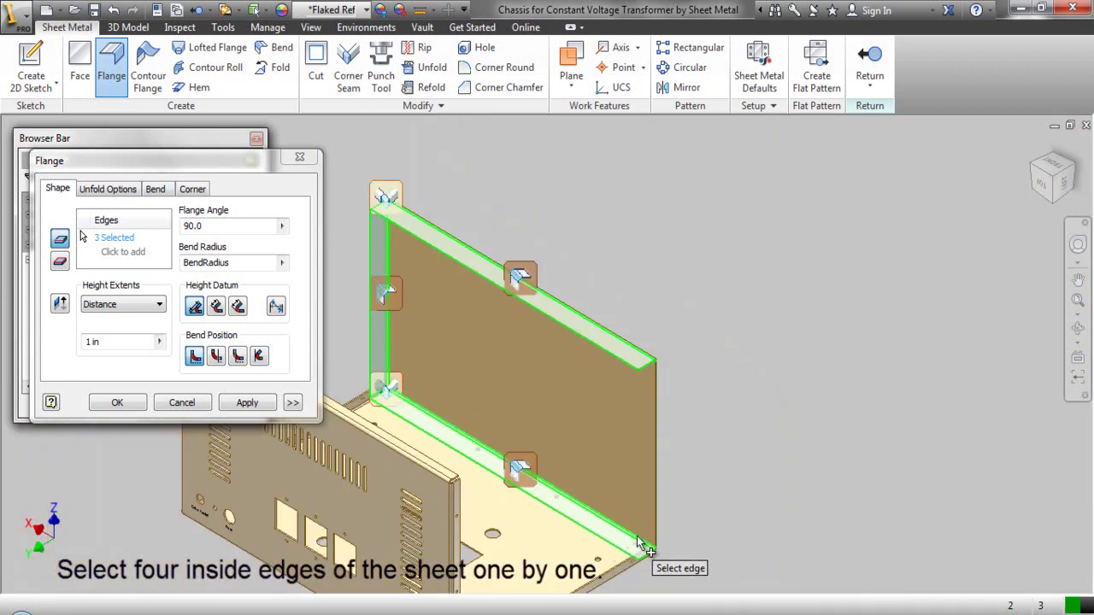
scroll(640, 542, "up", 3)
scroll(653, 547, "up", 1)
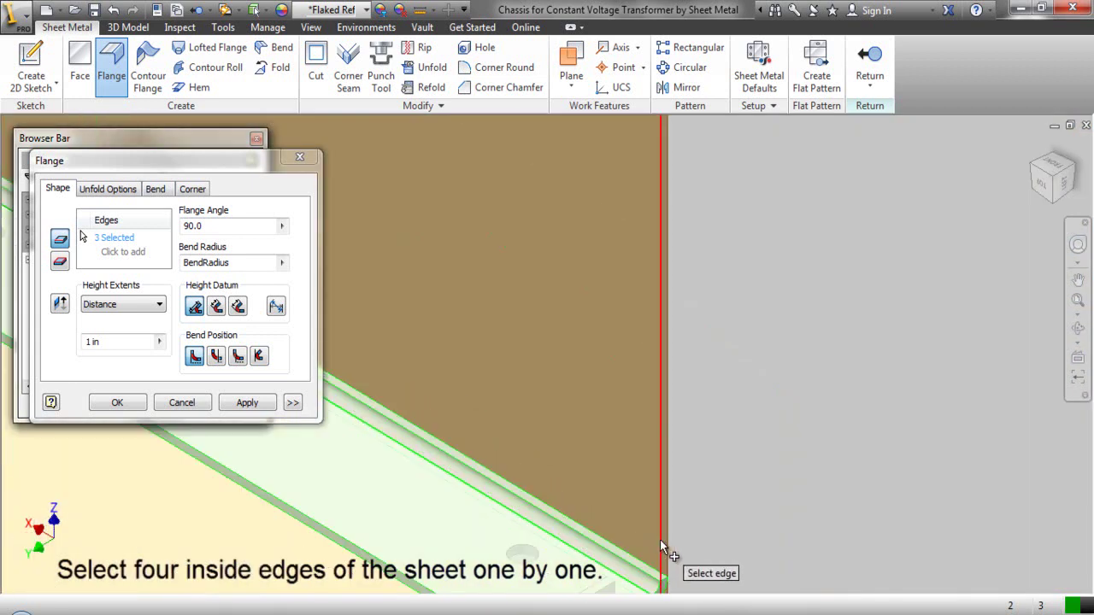
left_click(660, 539)
scroll(755, 530, "down", 1)
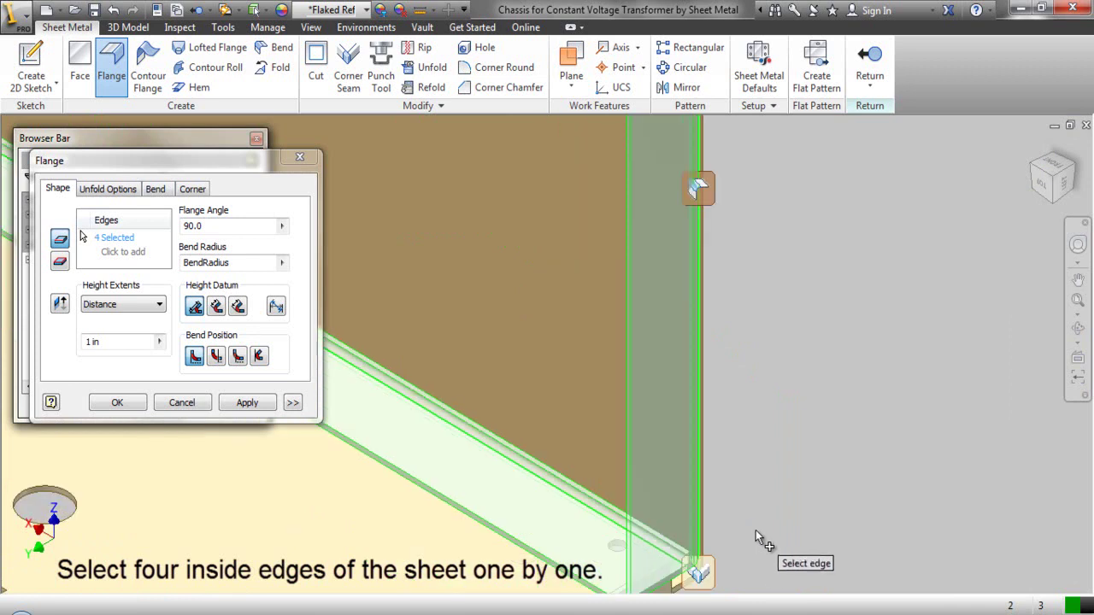
scroll(763, 526, "down", 1)
scroll(764, 525, "down", 1)
scroll(764, 525, "down", 1)
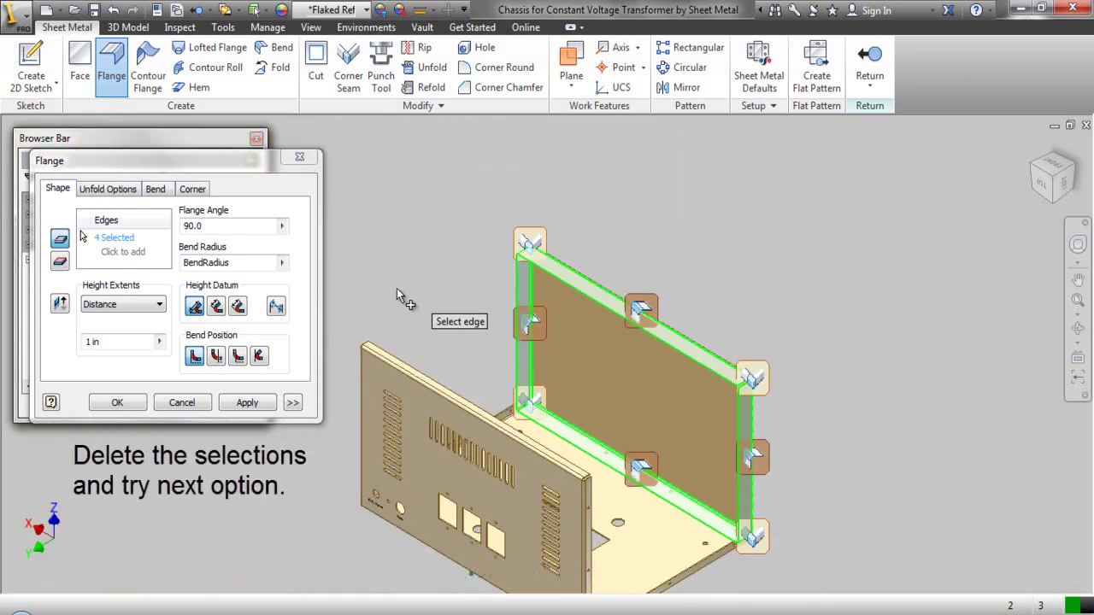
Delete the picked edges and select the back panel's whole loop in Loop Select Mode.
mouse_move(114, 237)
left_click(88, 241)
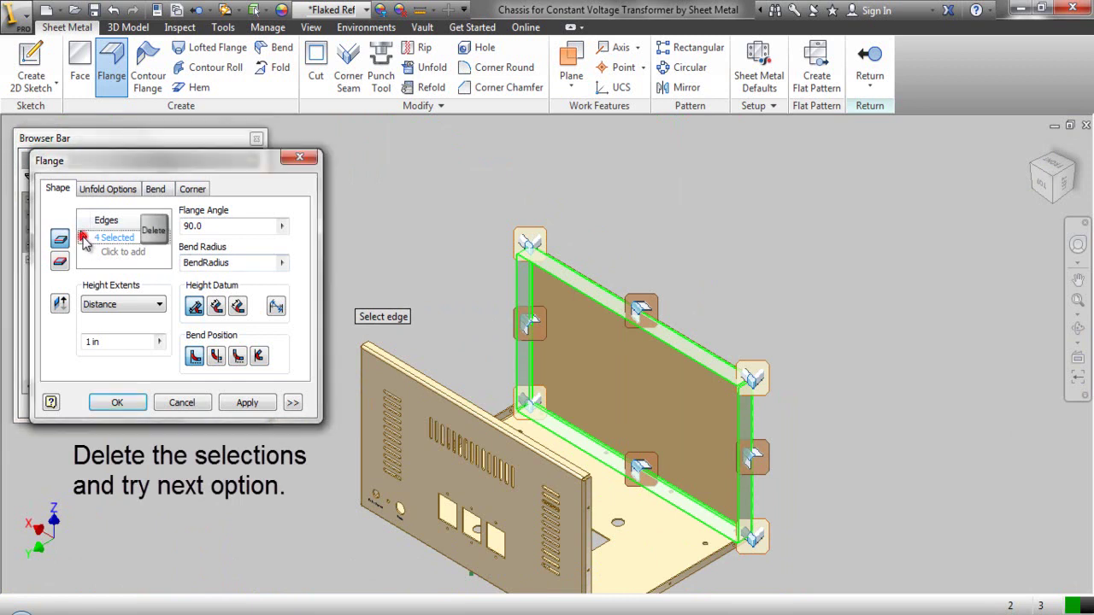
key("Delete")
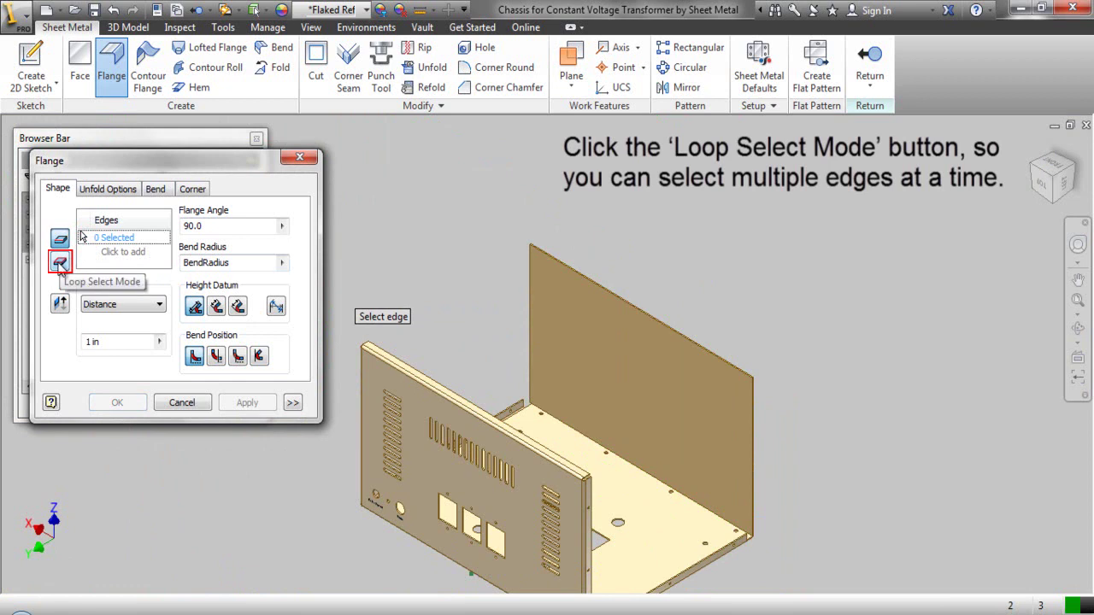
left_click(60, 266)
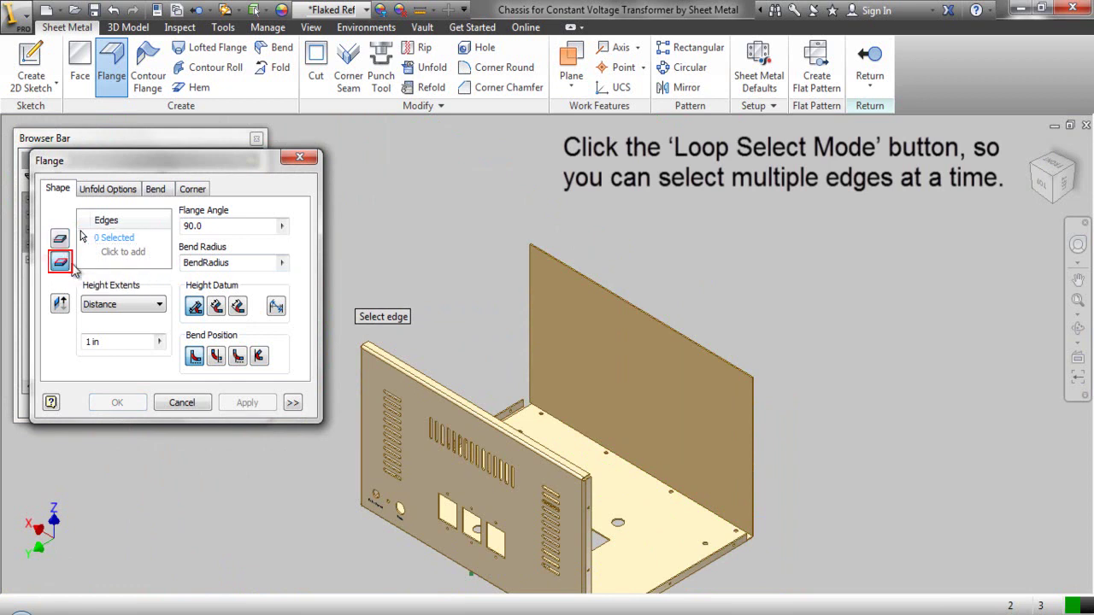
scroll(540, 255, "up", 3)
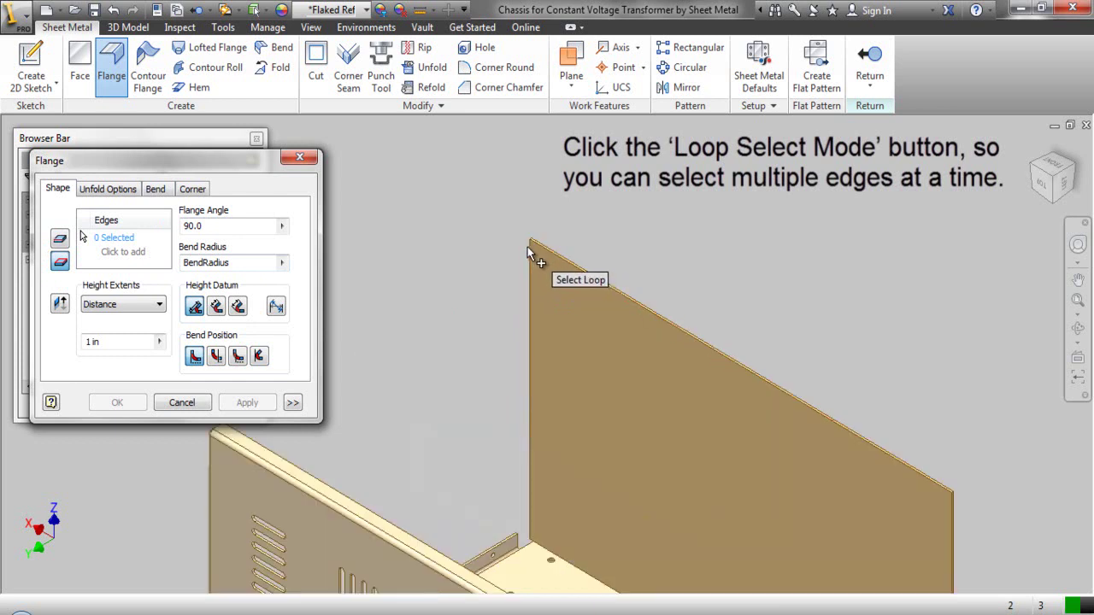
scroll(545, 250, "up", 2)
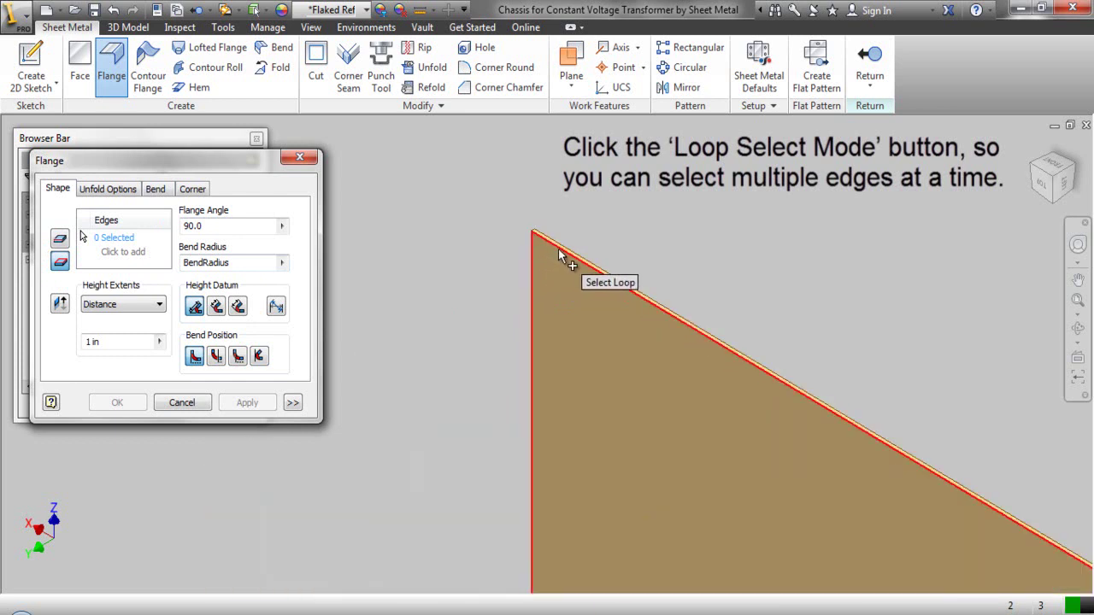
left_click(560, 250)
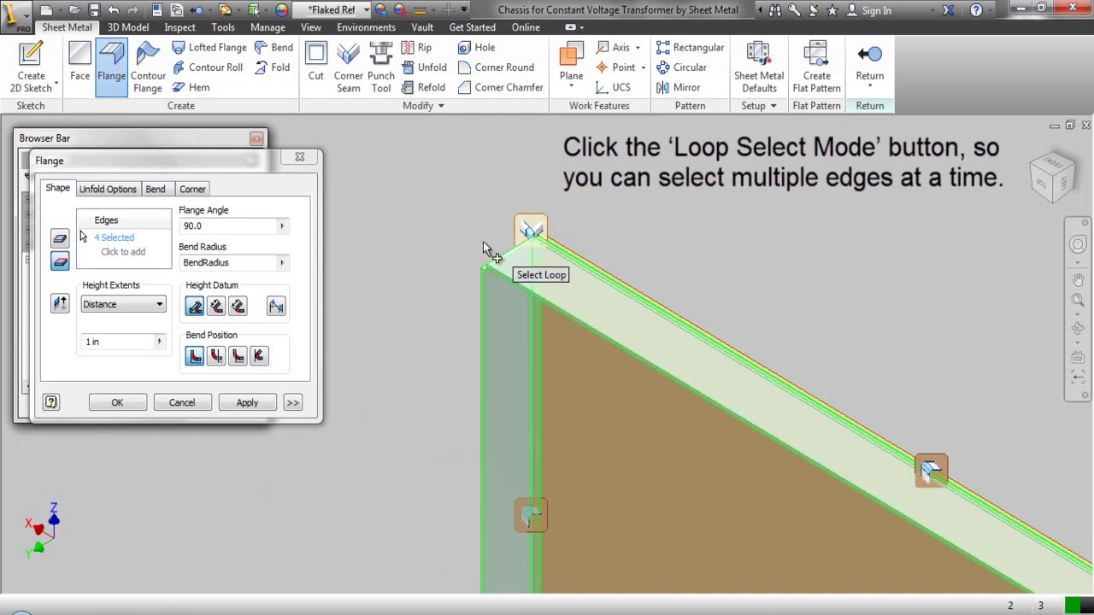
Switch to the ViewCube's LEFT side view to inspect the flange preview.
scroll(458, 211, "down", 3)
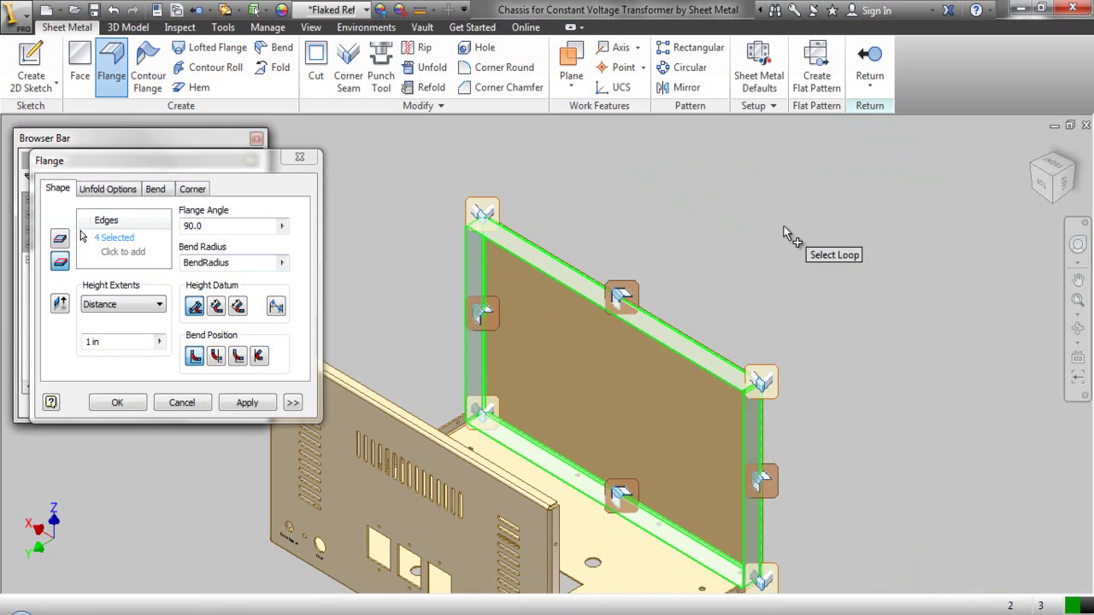
scroll(792, 540, "up", 1)
scroll(792, 538, "up", 1)
scroll(782, 530, "up", 1)
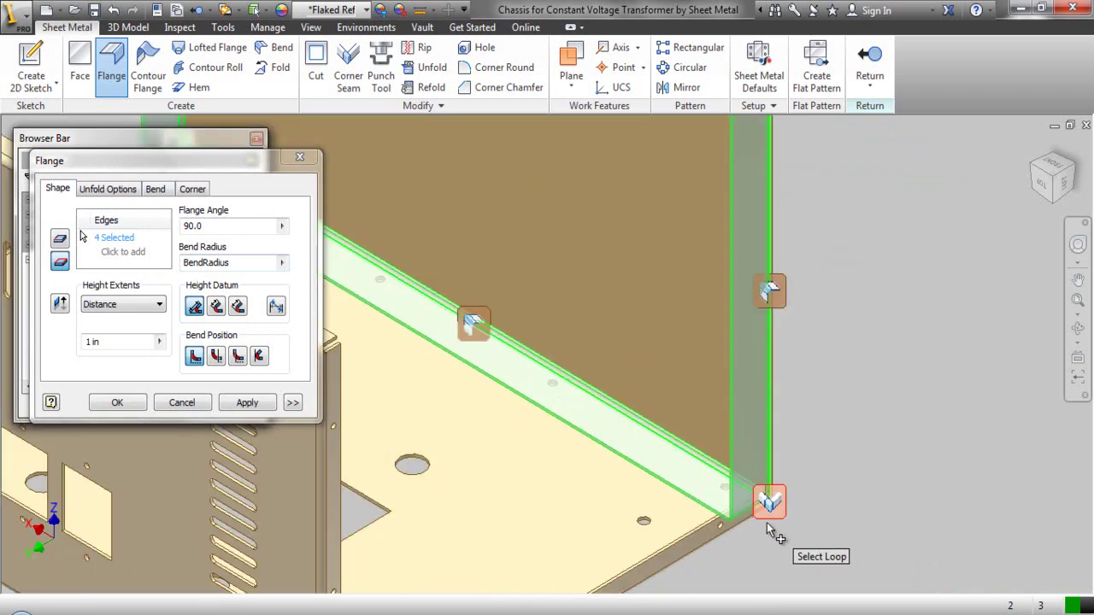
scroll(766, 522, "up", 1)
mouse_move(1053, 178)
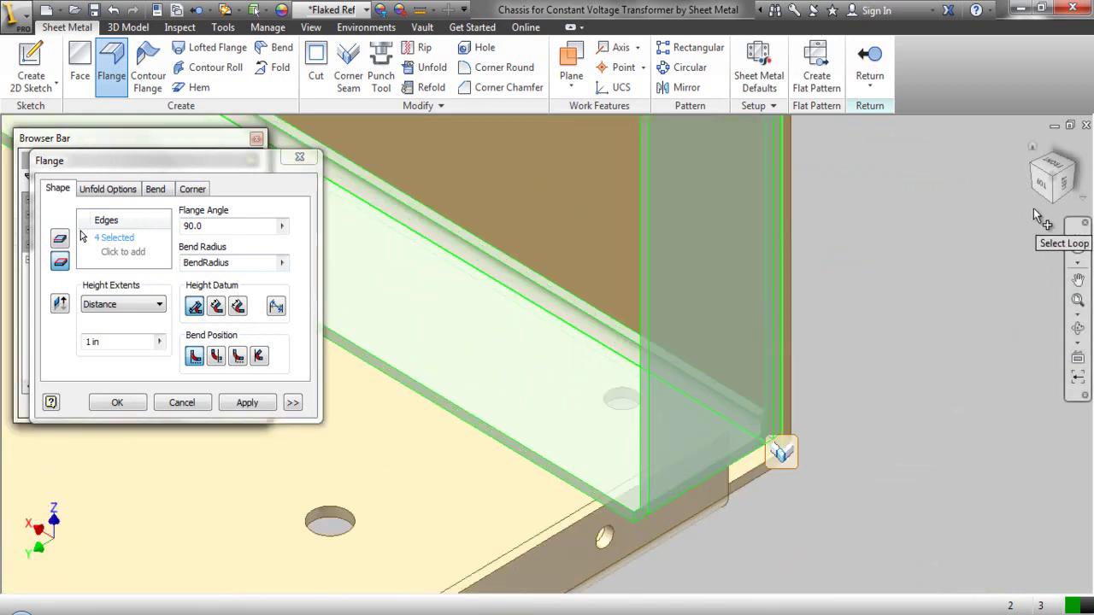
left_click(1060, 193)
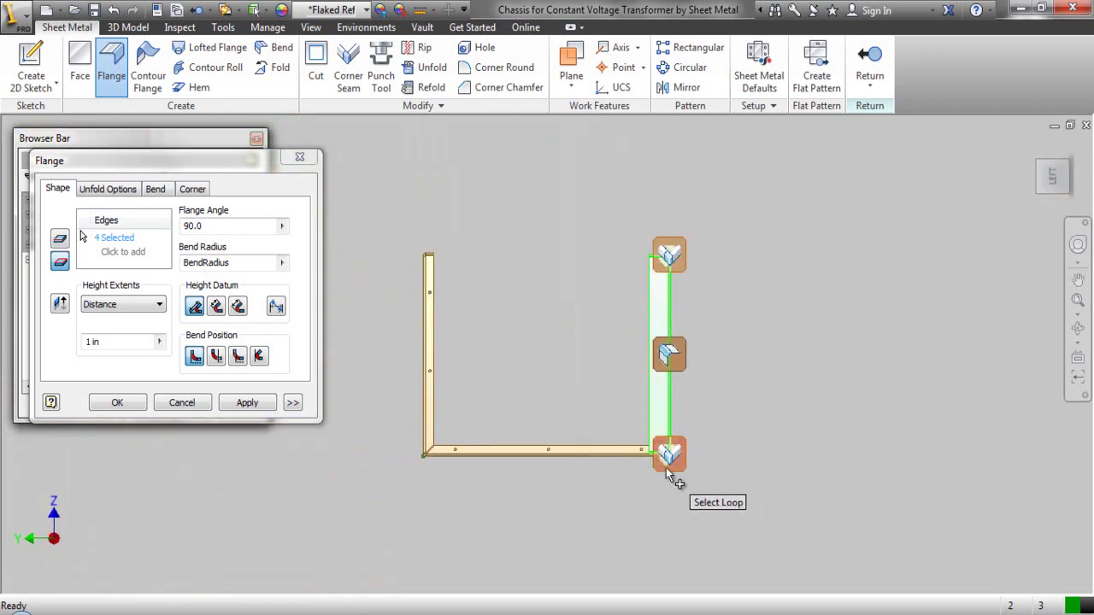
scroll(671, 449, "up", 2)
scroll(662, 460, "up", 2)
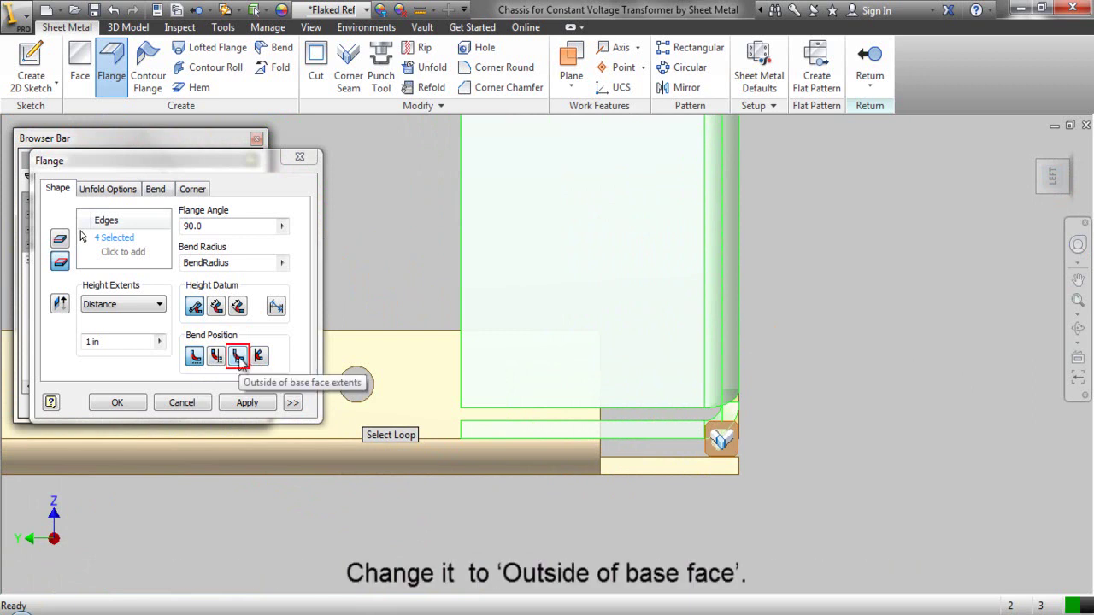
Set the flange bend position to 'Outside of base face extents'.
left_click(239, 356)
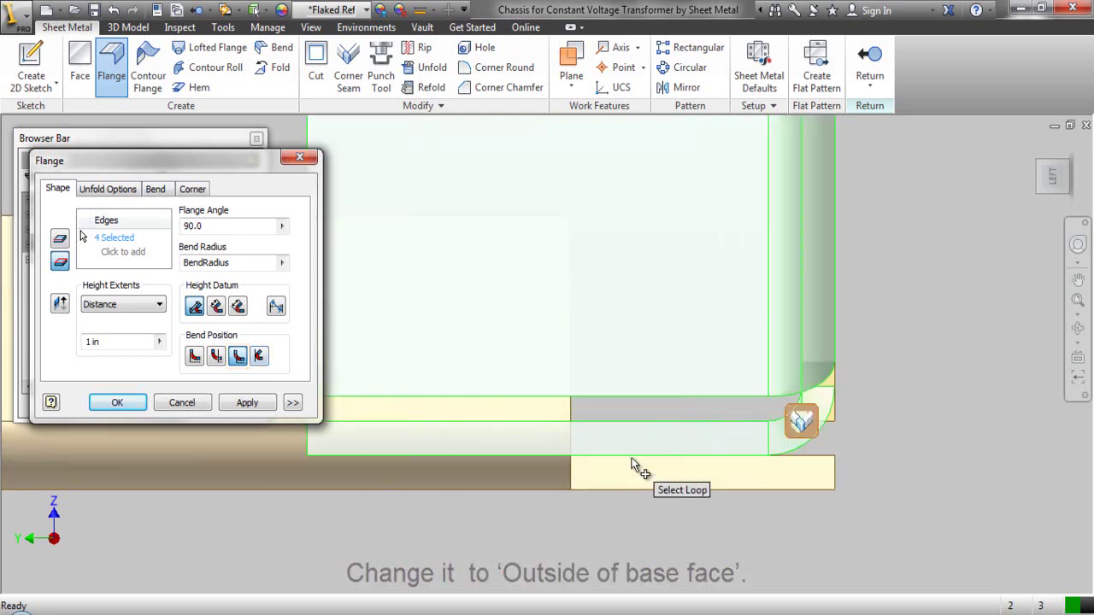
scroll(637, 513, "up", 3)
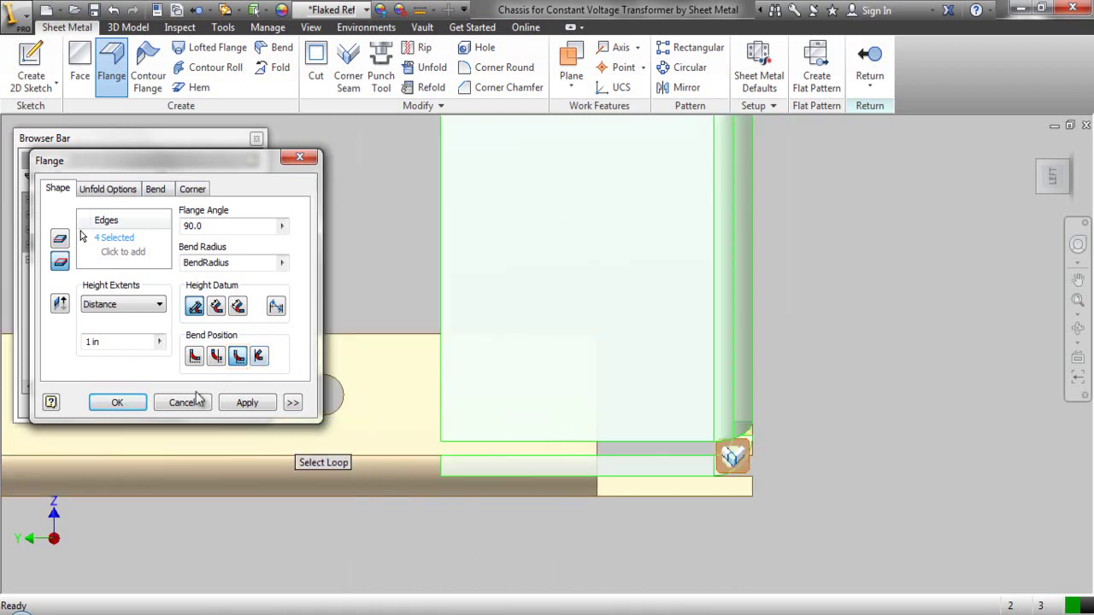
Set the flange height to 1/2 inch and create Flange4 around the panel.
double_click(110, 342)
type("1/2")
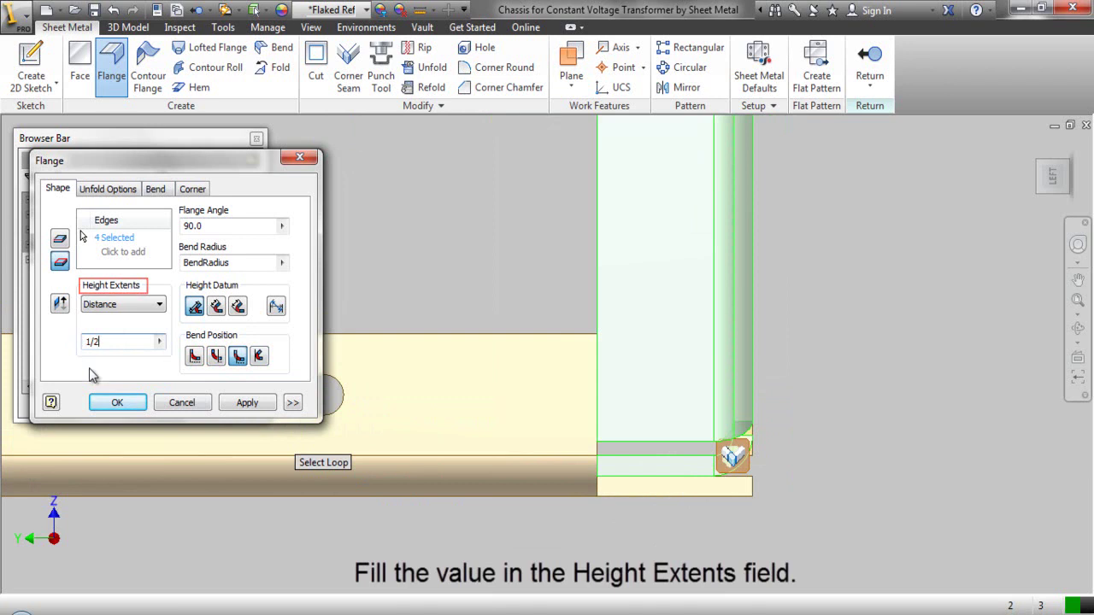
left_click(117, 403)
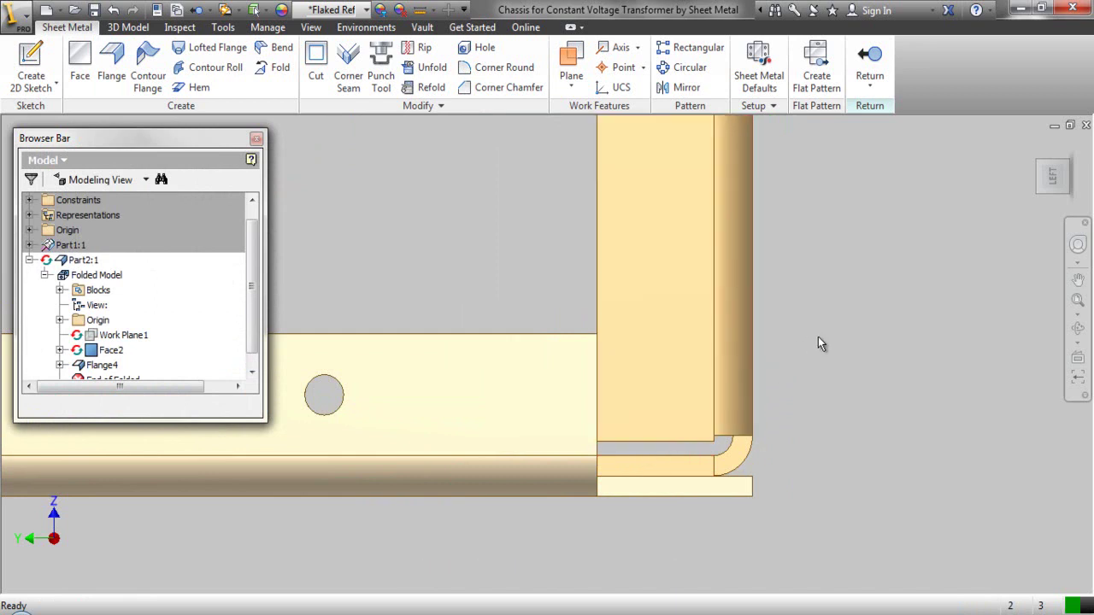
Restore the isometric view and return from Part2 to the chassis assembly.
mouse_move(1052, 176)
left_click(1042, 165)
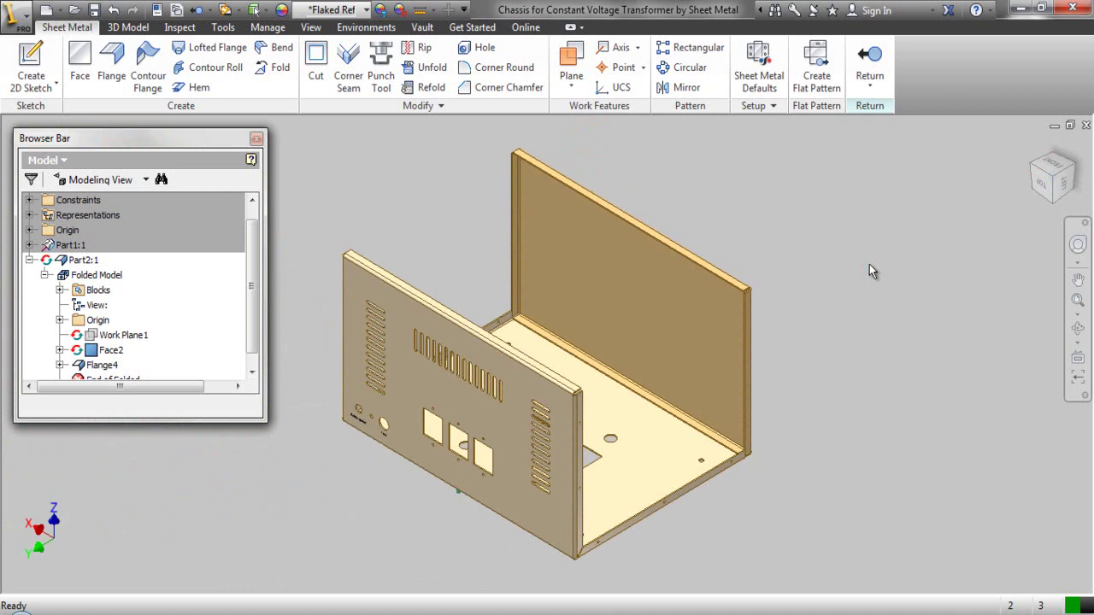
left_click(870, 58)
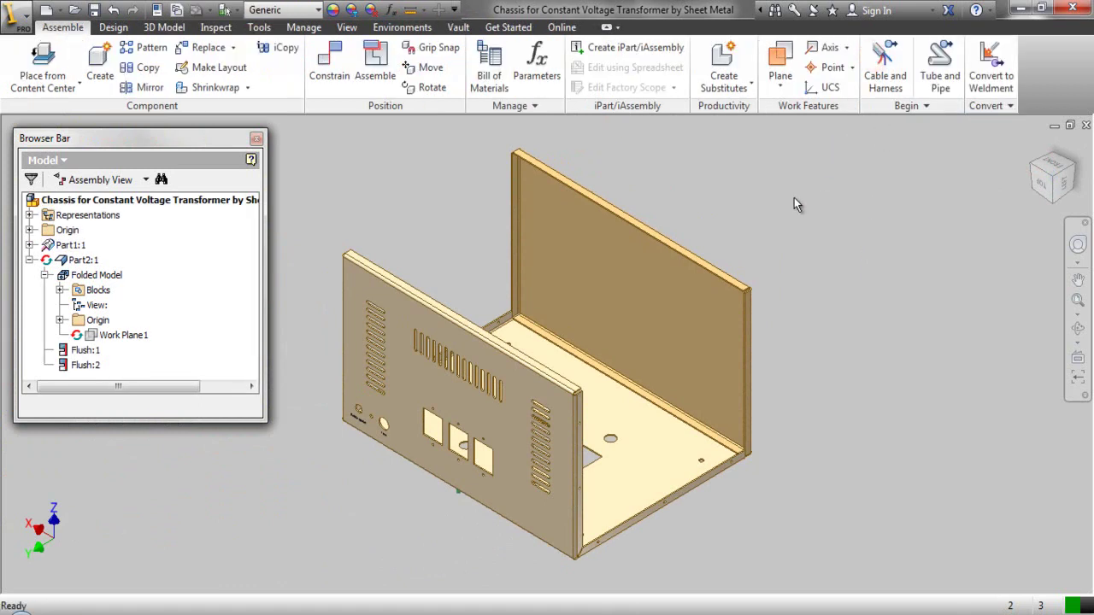